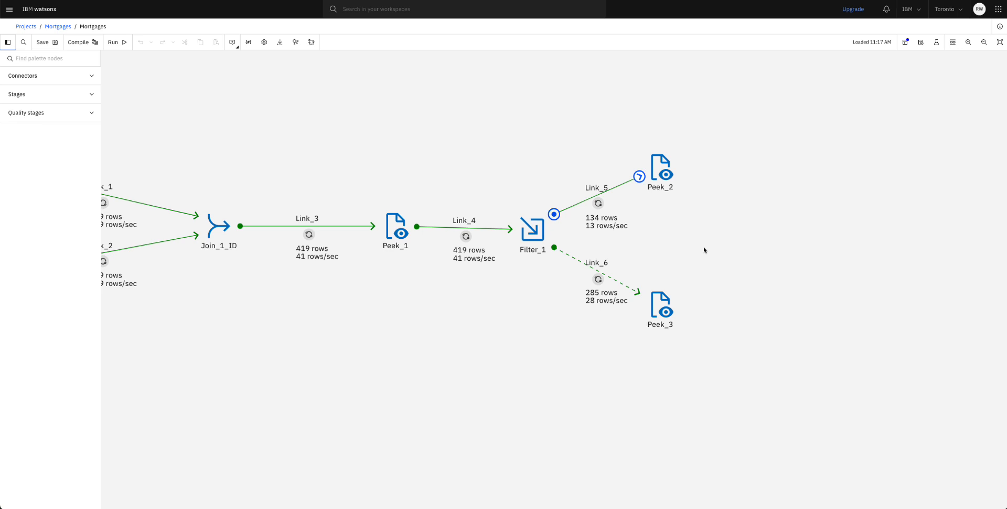
Add a Copy stage to the flow beyond Peek_2 and link Peek_2 to it.
{"action": "left_click", "coordinate": [90, 100]}
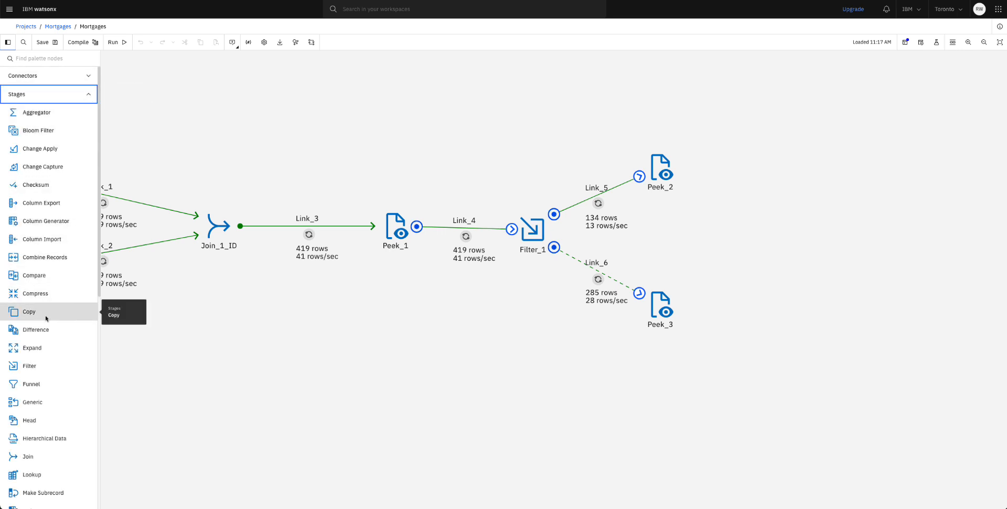
{"action": "left_click_drag", "start_coordinate": [46, 318], "coordinate": [778, 149]}
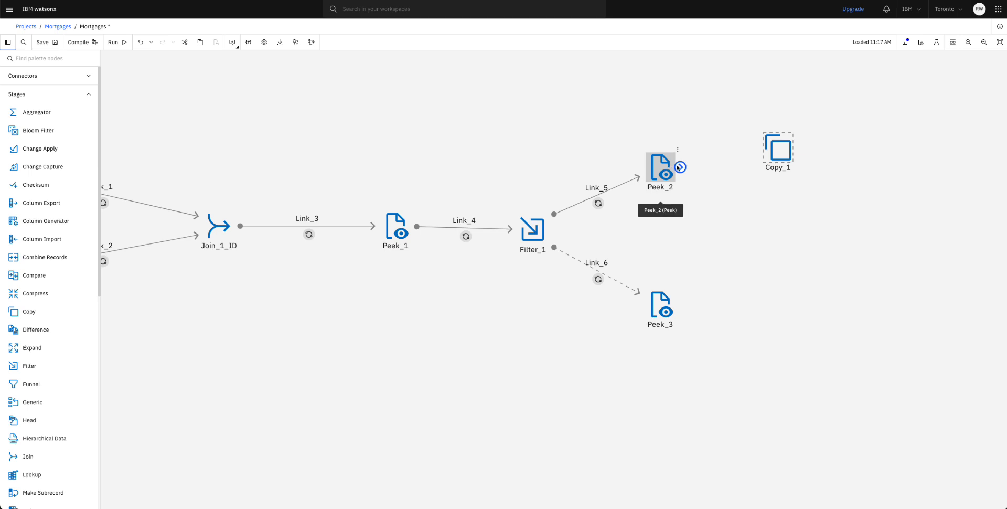
{"action": "left_click_drag", "start_coordinate": [678, 167], "coordinate": [783, 156]}
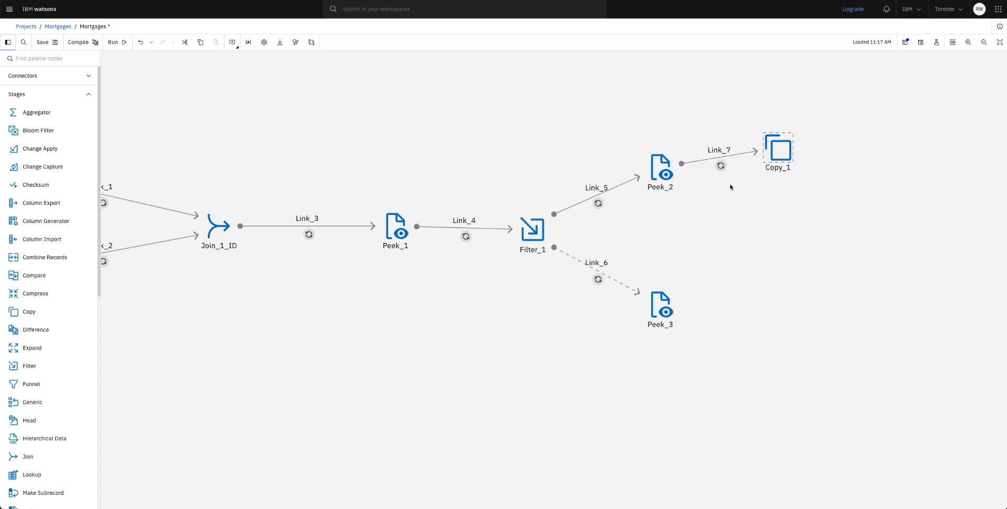
Add a Sequential file connector to the flow beyond Copy_1 and link Copy_1 to it.
{"action": "left_click_drag", "start_coordinate": [751, 220], "coordinate": [599, 233]}
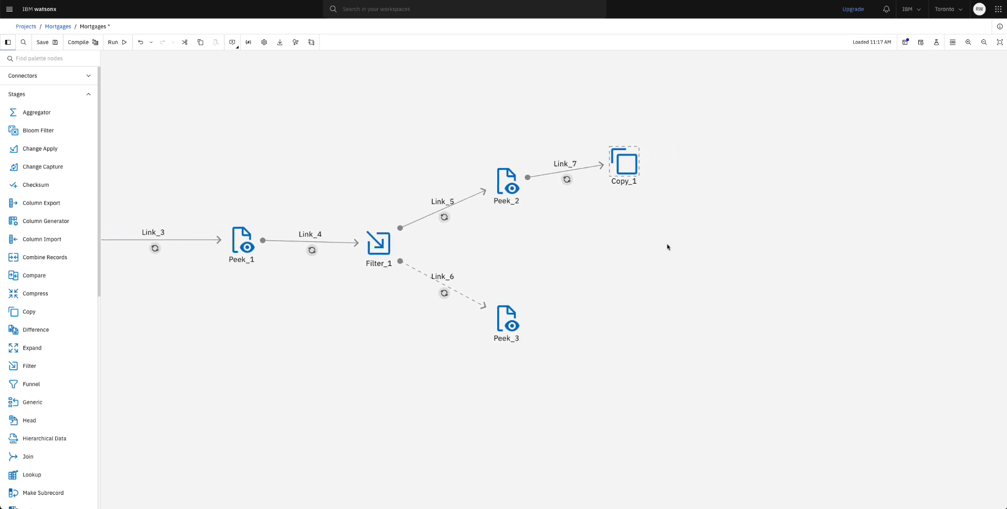
{"action": "left_click", "coordinate": [86, 78]}
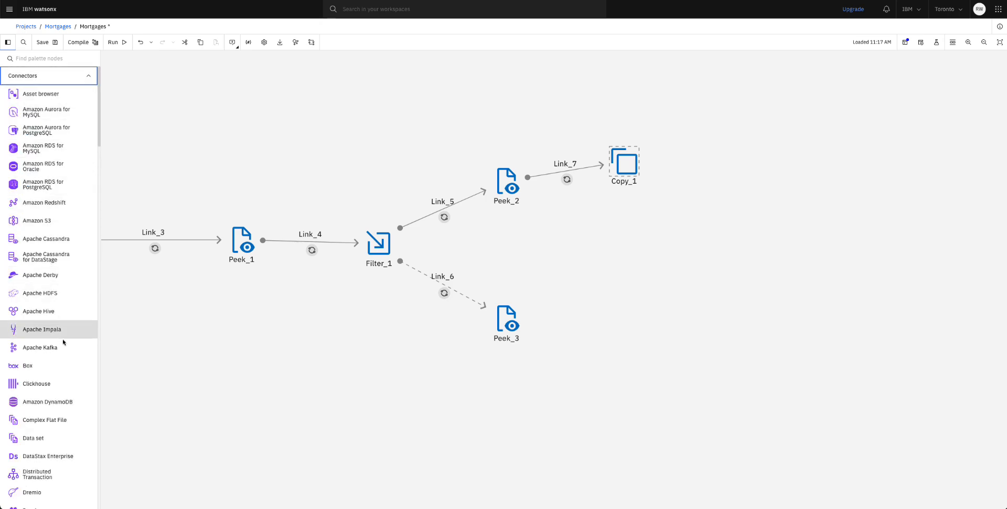
{"action": "scroll", "coordinate": [66, 381], "scroll_direction": "down", "scroll_amount": 15}
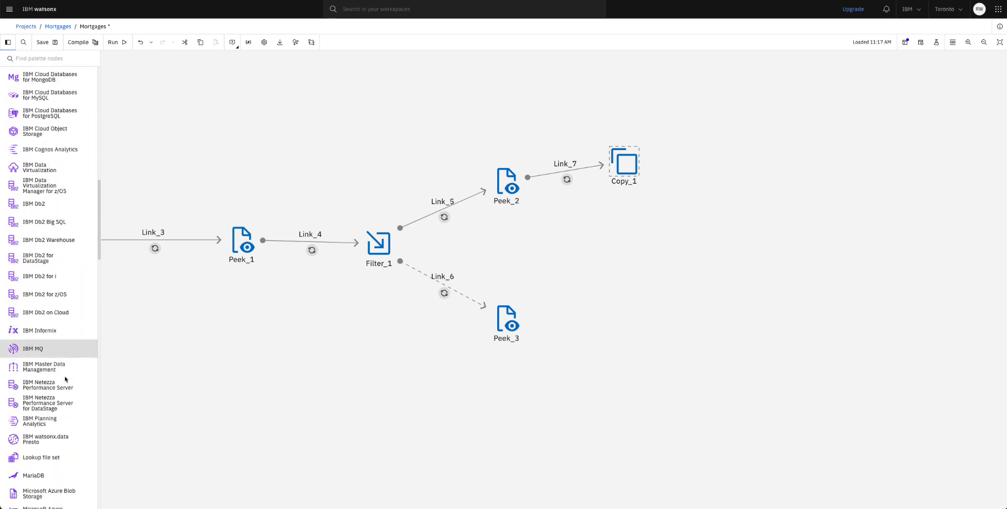
{"action": "scroll", "coordinate": [64, 368], "scroll_direction": "down", "scroll_amount": 7}
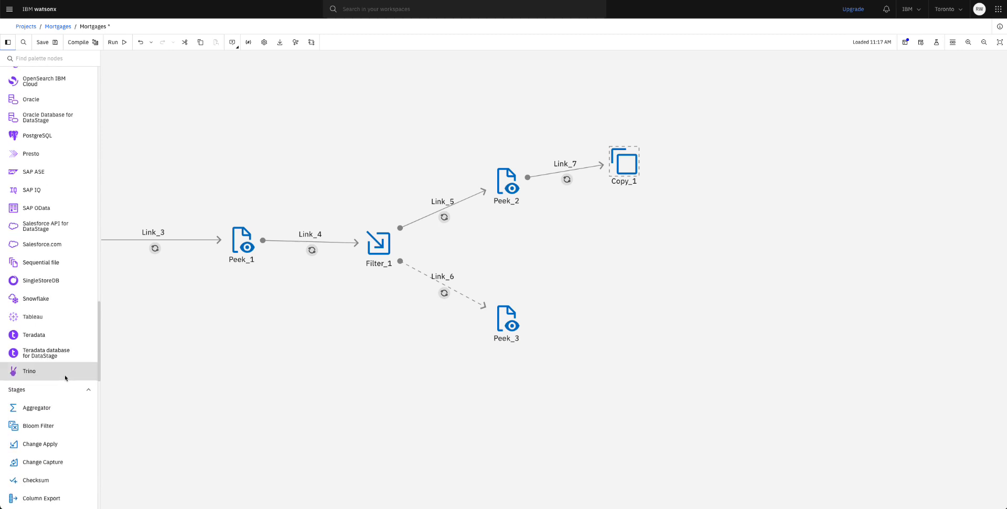
{"action": "left_click_drag", "start_coordinate": [53, 262], "coordinate": [761, 153]}
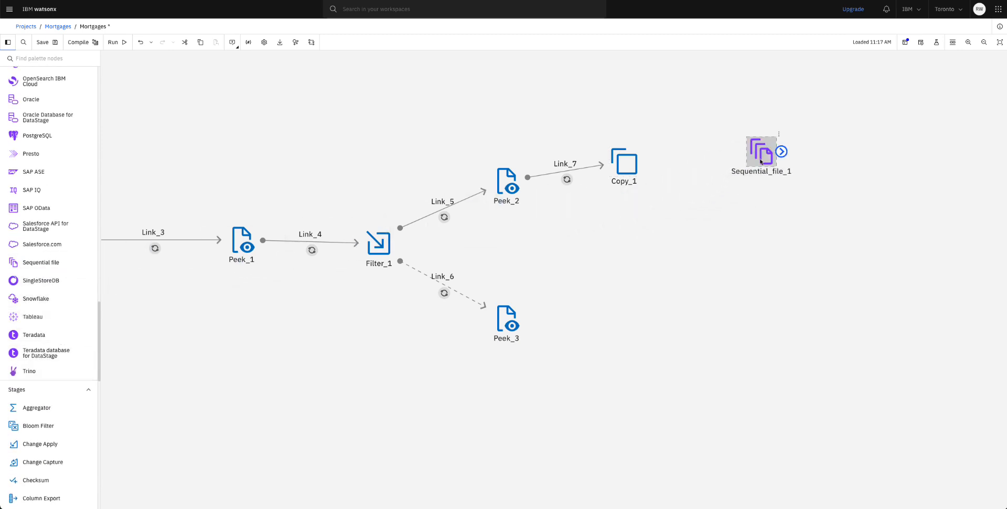
{"action": "left_click_drag", "start_coordinate": [644, 162], "coordinate": [765, 160]}
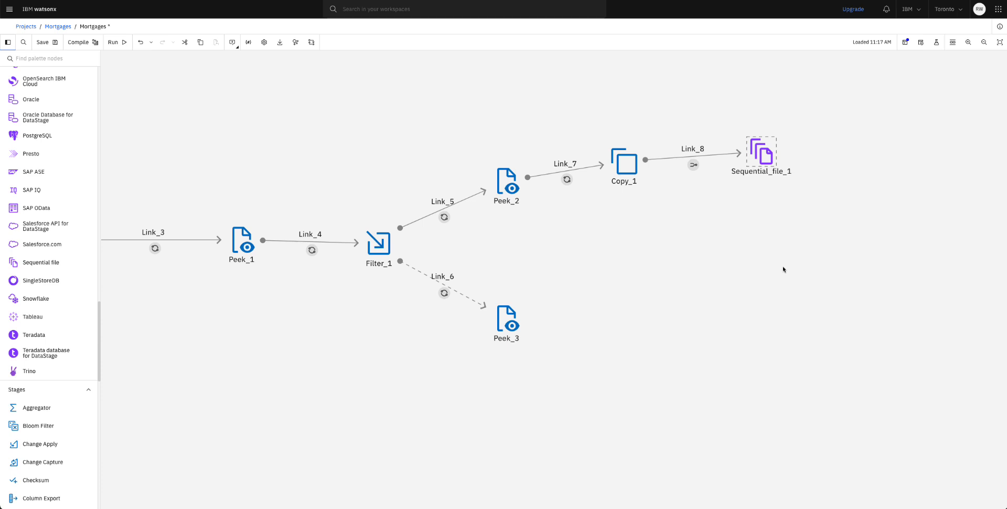
Delete STREET_ADDRESS through ZIP_CODE, EDUCATION, and APPLIEDONLINE through LOAN_AMOUNT from the Copy_1 stage's output columns, and save the stage.
{"action": "double_click", "coordinate": [624, 161]}
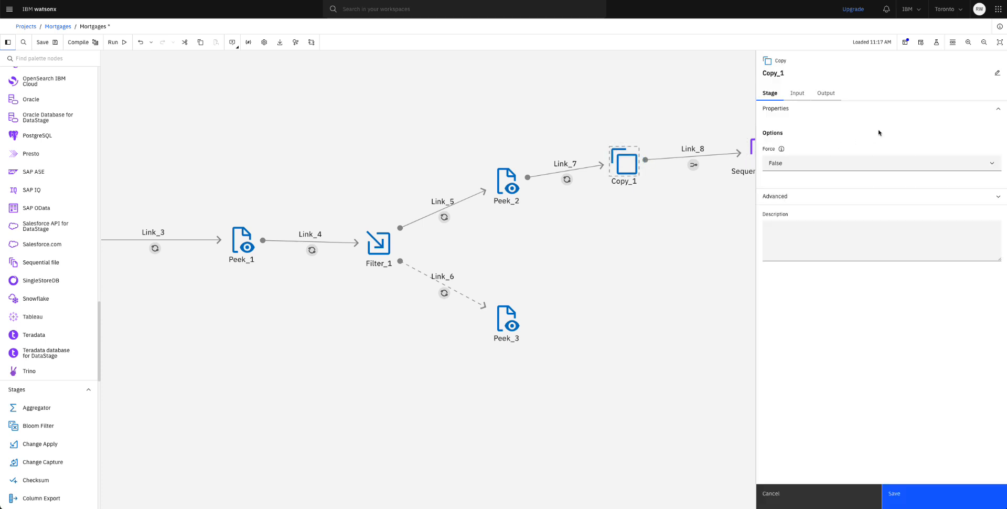
{"action": "left_click", "coordinate": [831, 96]}
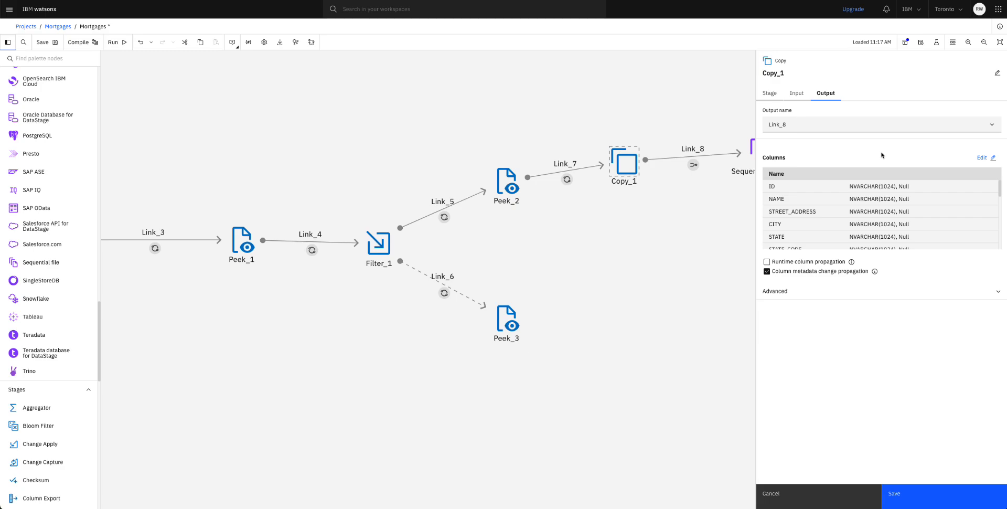
{"action": "left_click", "coordinate": [983, 157]}
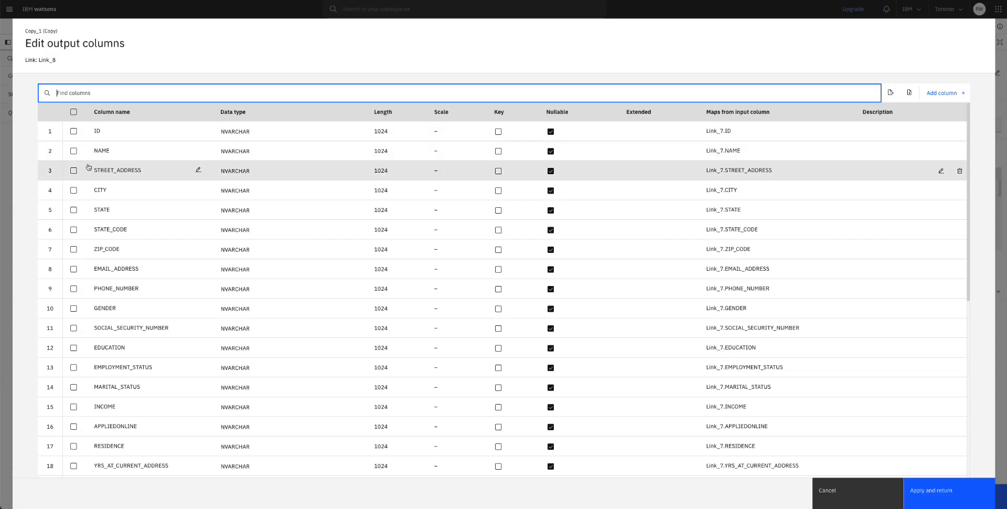
{"action": "left_click", "coordinate": [73, 171]}
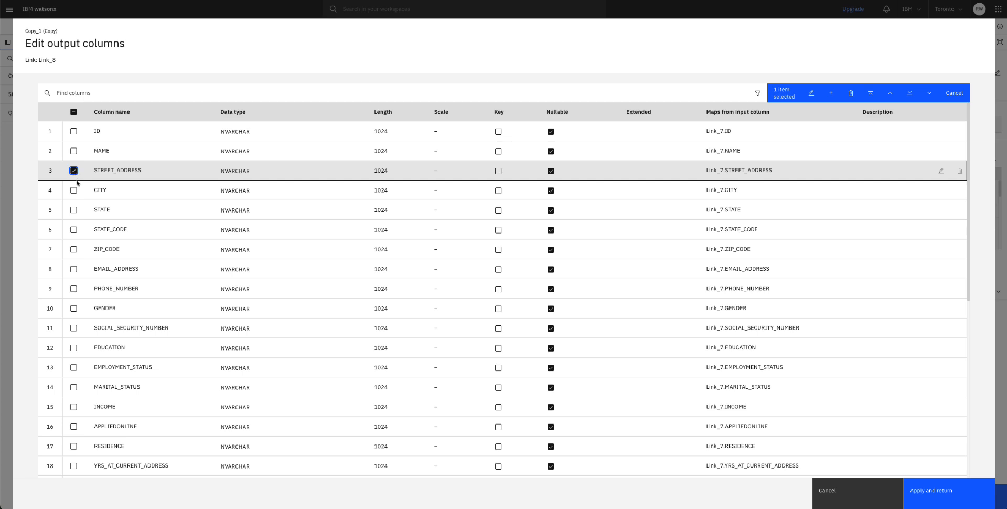
{"action": "left_click", "coordinate": [73, 190]}
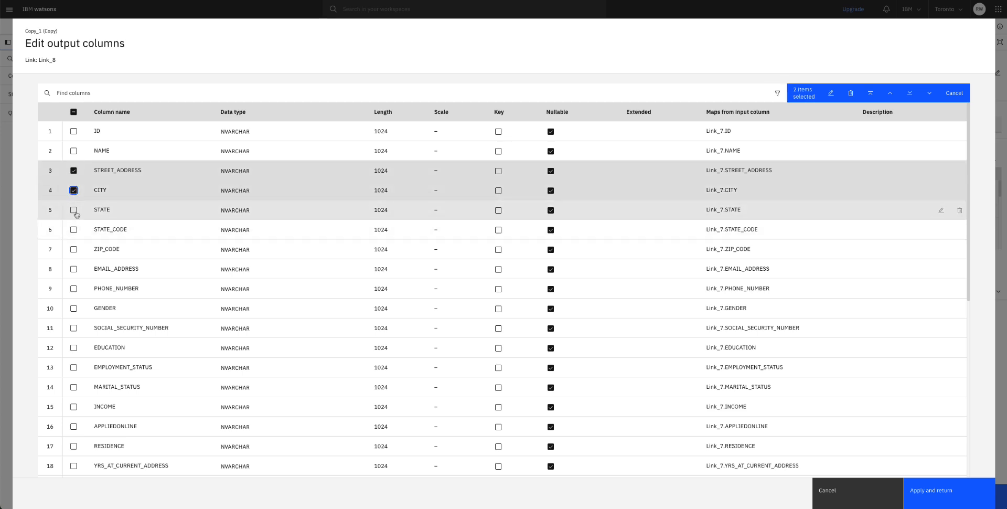
{"action": "left_click", "coordinate": [74, 211]}
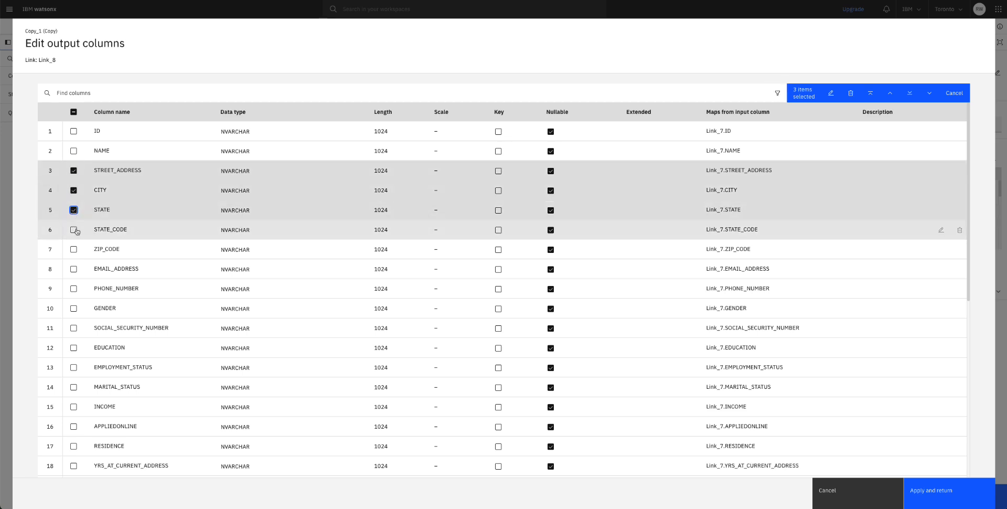
{"action": "left_click", "coordinate": [74, 229]}
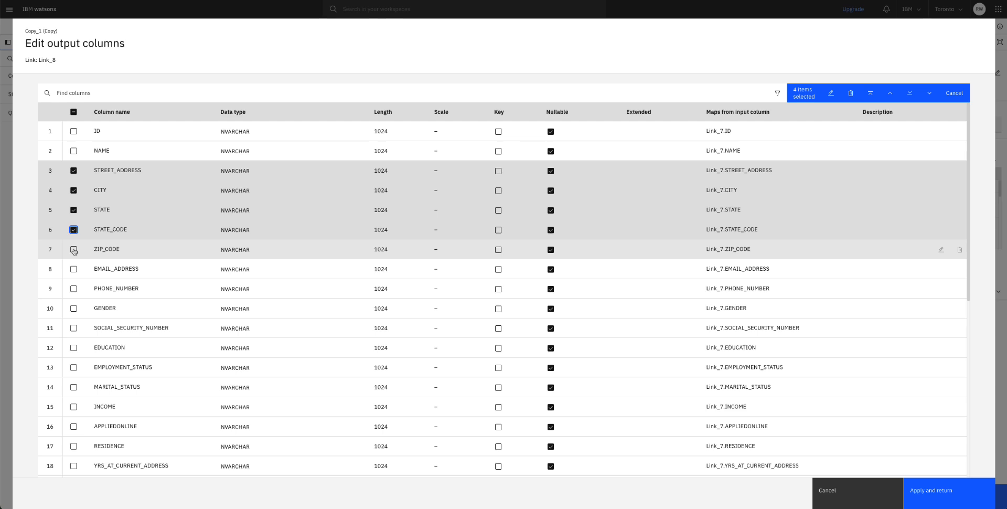
{"action": "left_click", "coordinate": [74, 249]}
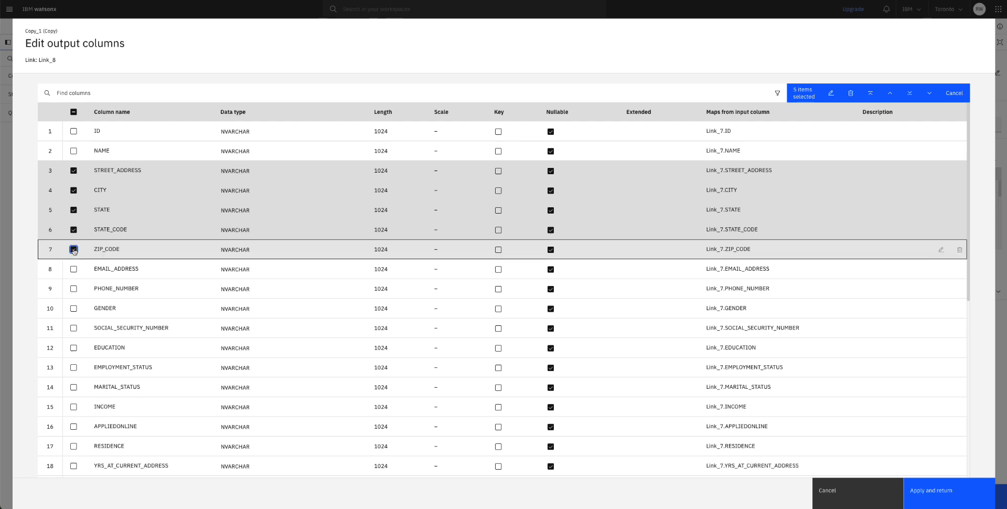
{"action": "left_click", "coordinate": [74, 347]}
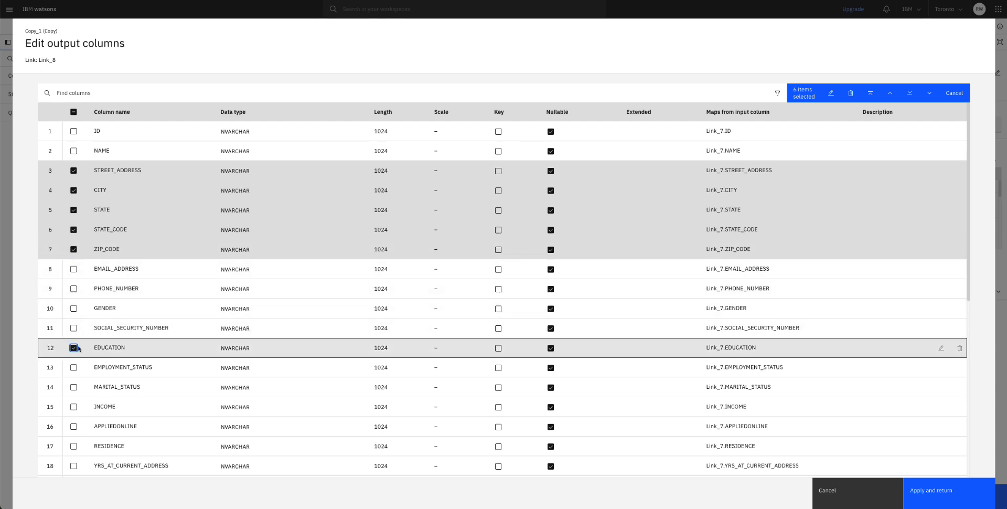
{"action": "left_click", "coordinate": [73, 426]}
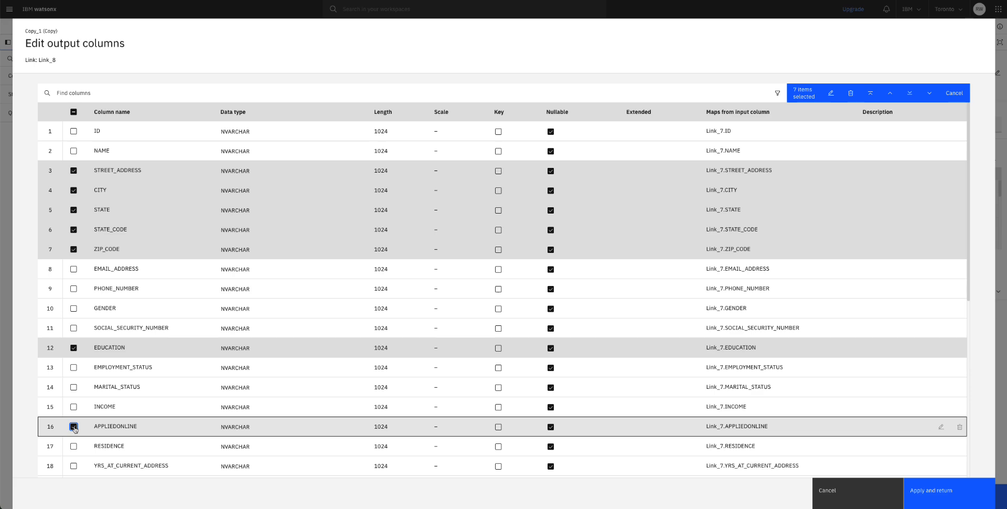
{"action": "scroll", "coordinate": [207, 406], "scroll_direction": "down", "scroll_amount": 3}
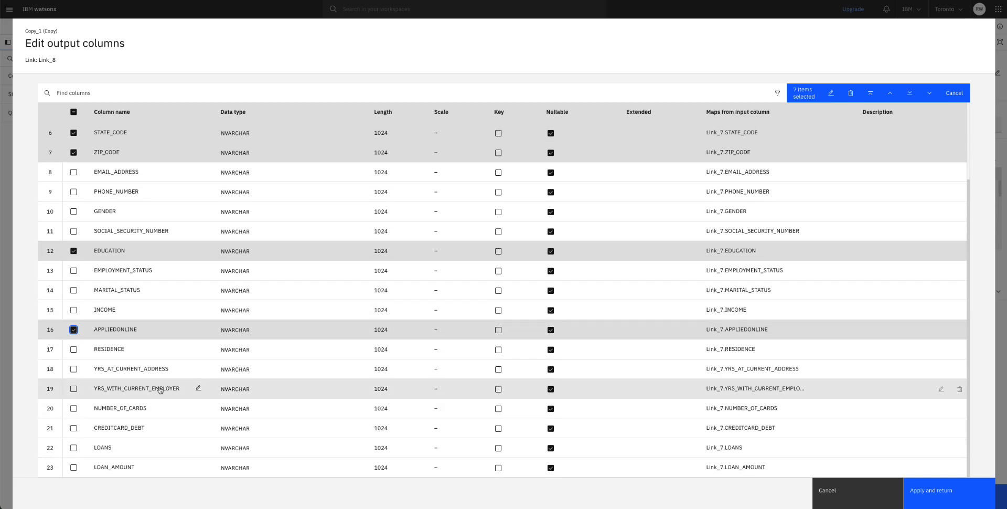
{"action": "left_click", "coordinate": [74, 349]}
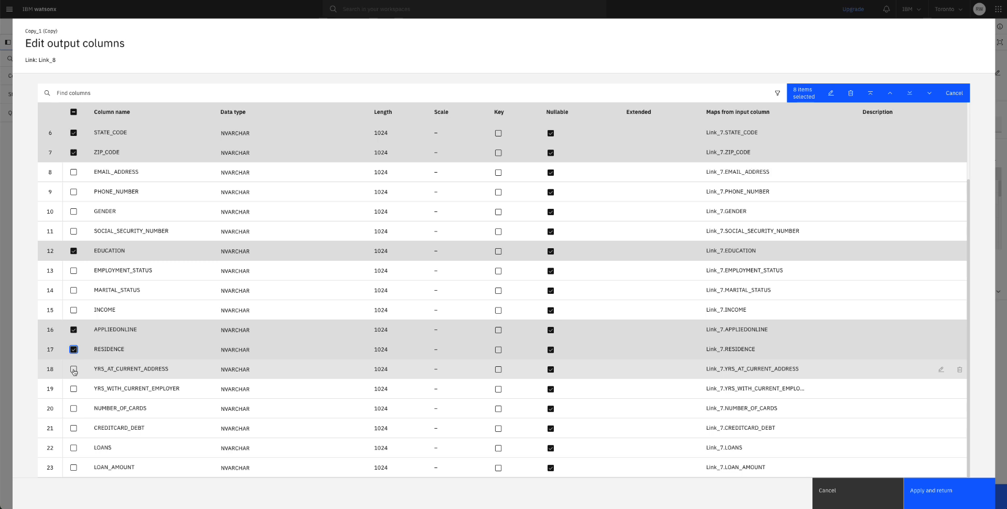
{"action": "left_click", "coordinate": [74, 369]}
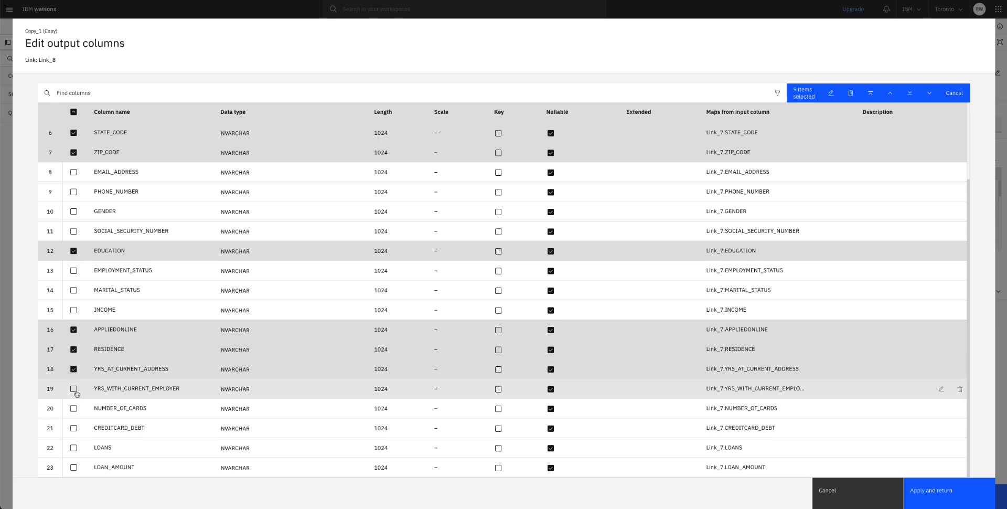
{"action": "left_click", "coordinate": [74, 389]}
{"action": "left_click", "coordinate": [73, 409]}
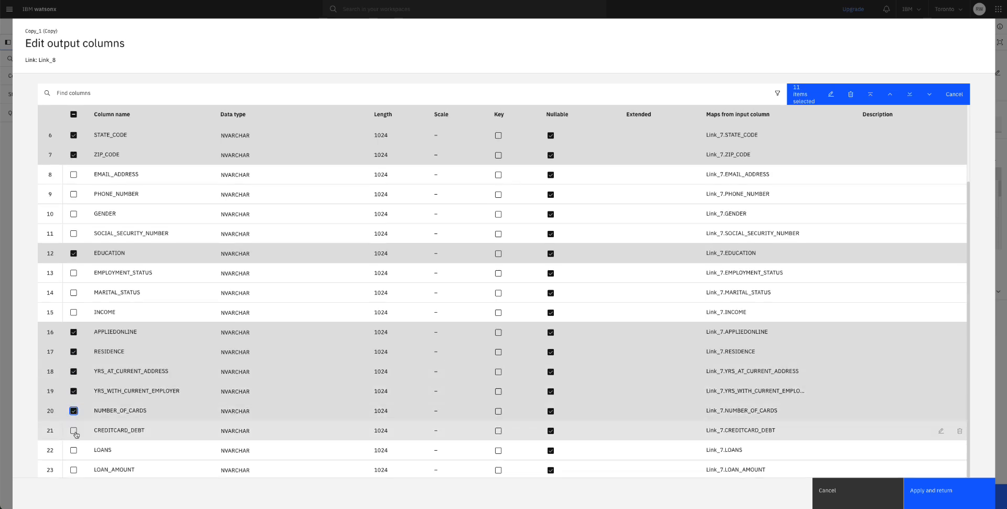
{"action": "left_click", "coordinate": [74, 430]}
{"action": "left_click", "coordinate": [74, 450]}
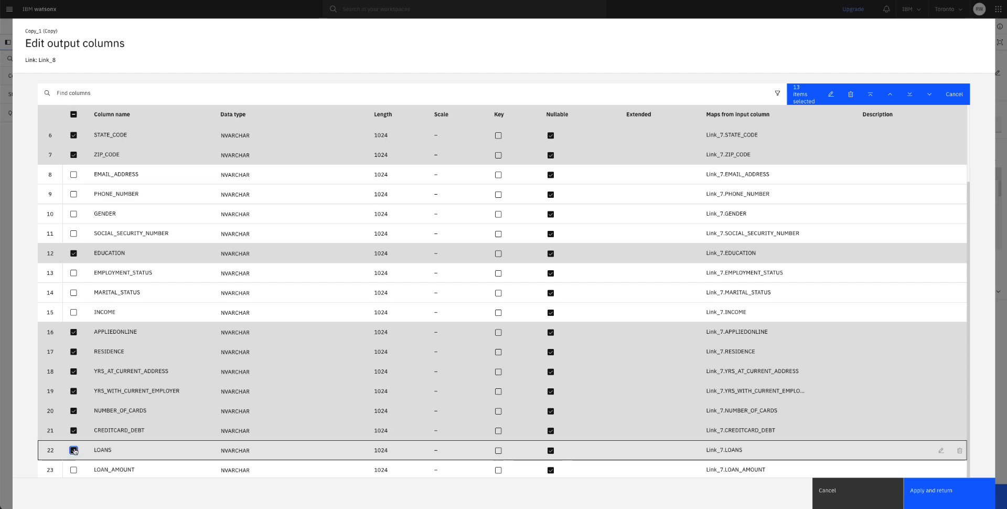
{"action": "left_click", "coordinate": [74, 470]}
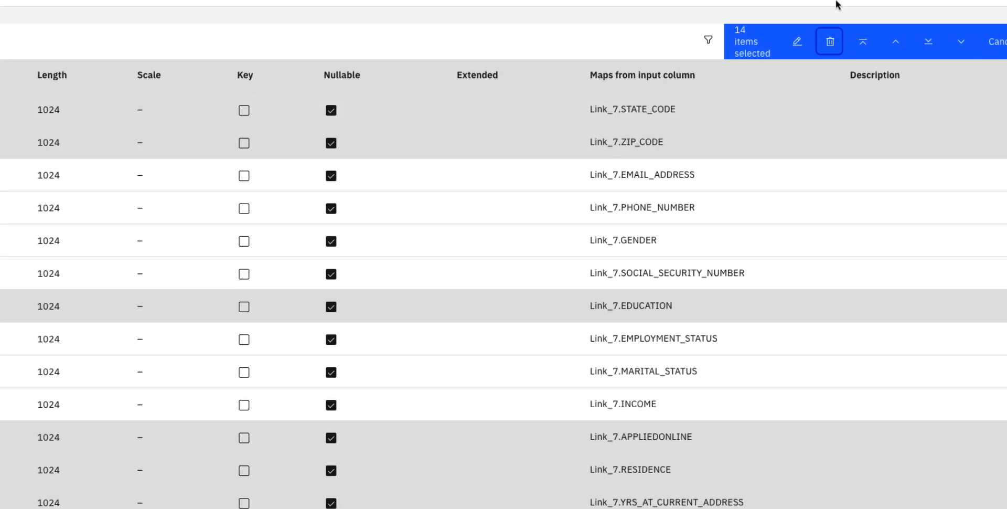
{"action": "left_click", "coordinate": [830, 41]}
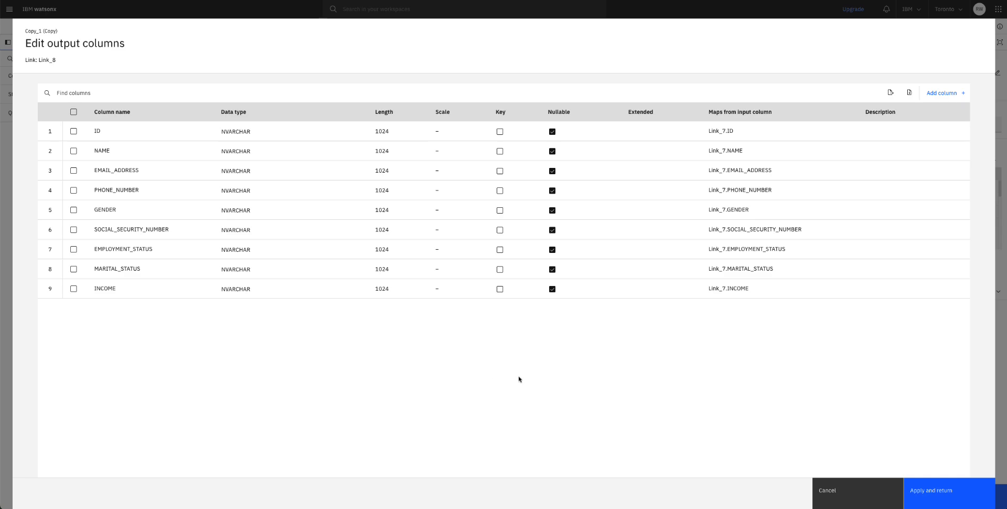
{"action": "left_click", "coordinate": [925, 488]}
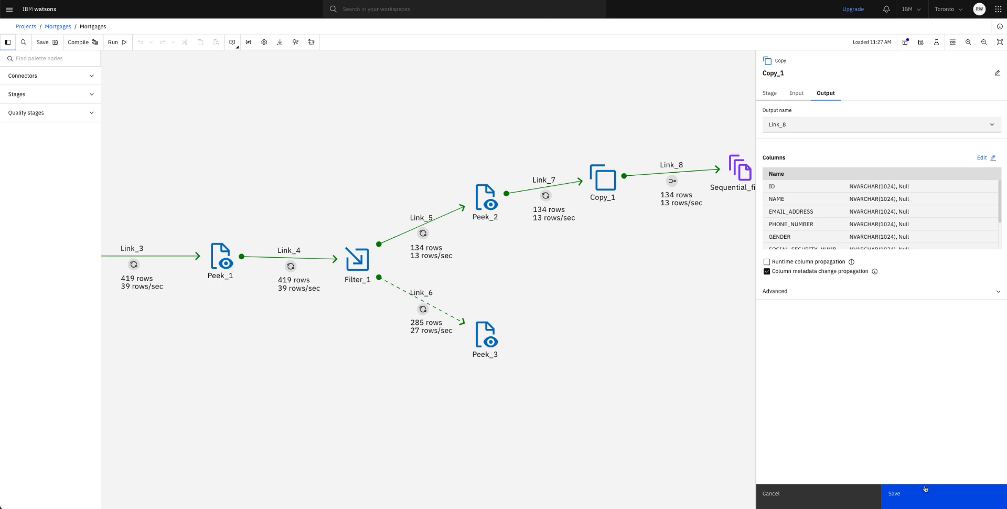
{"action": "left_click", "coordinate": [914, 495]}
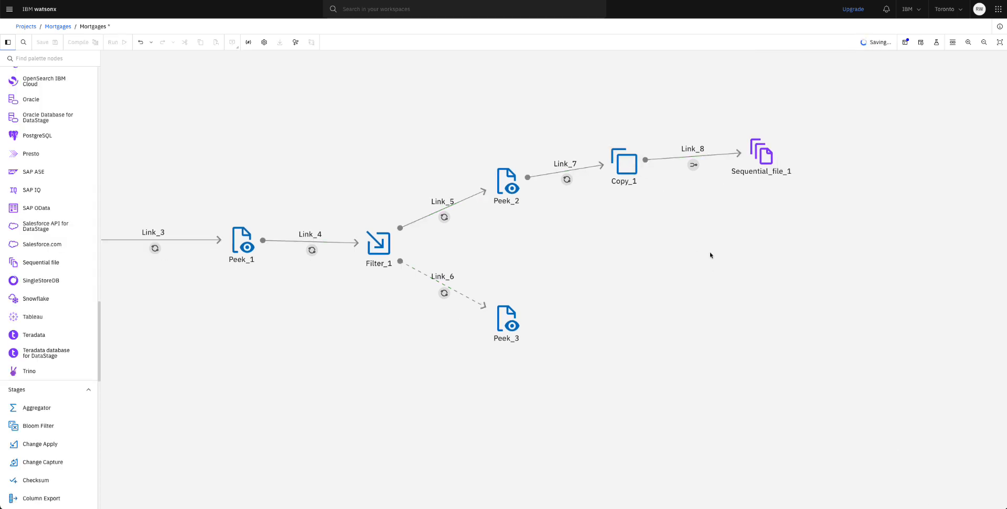
Configure Sequential_file_1's input to create a data asset from file online.csv with First line is column names set to True, and save it.
{"action": "left_click", "coordinate": [765, 158]}
{"action": "double_click", "coordinate": [765, 159]}
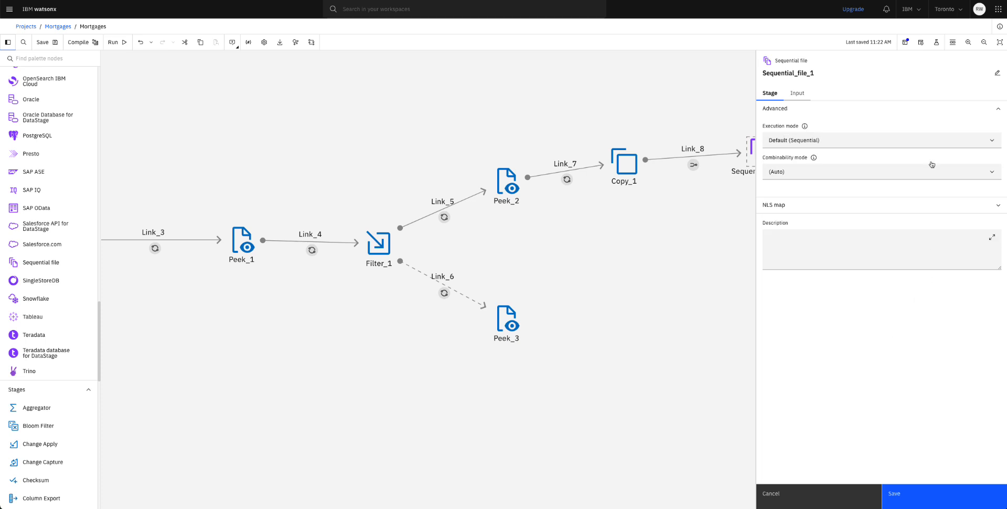
{"action": "left_click", "coordinate": [797, 93]}
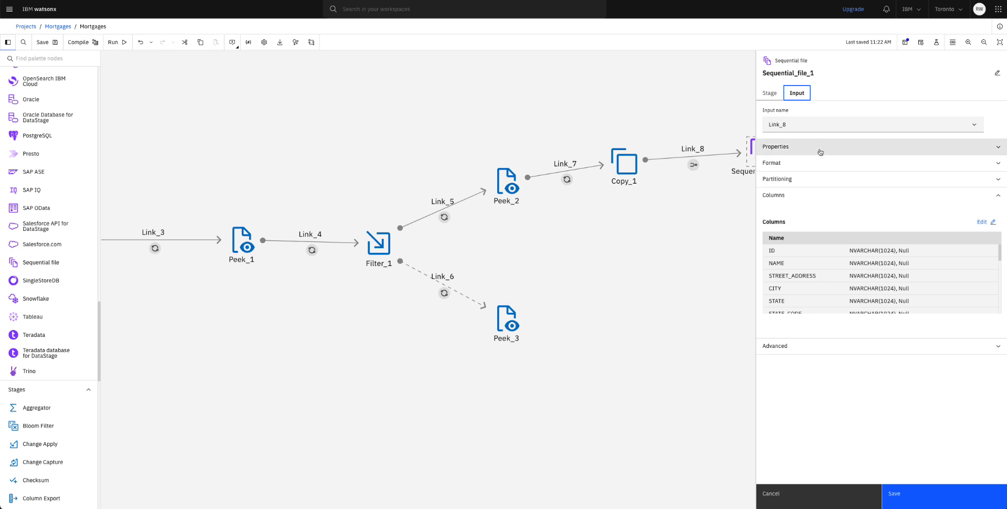
{"action": "left_click", "coordinate": [999, 148]}
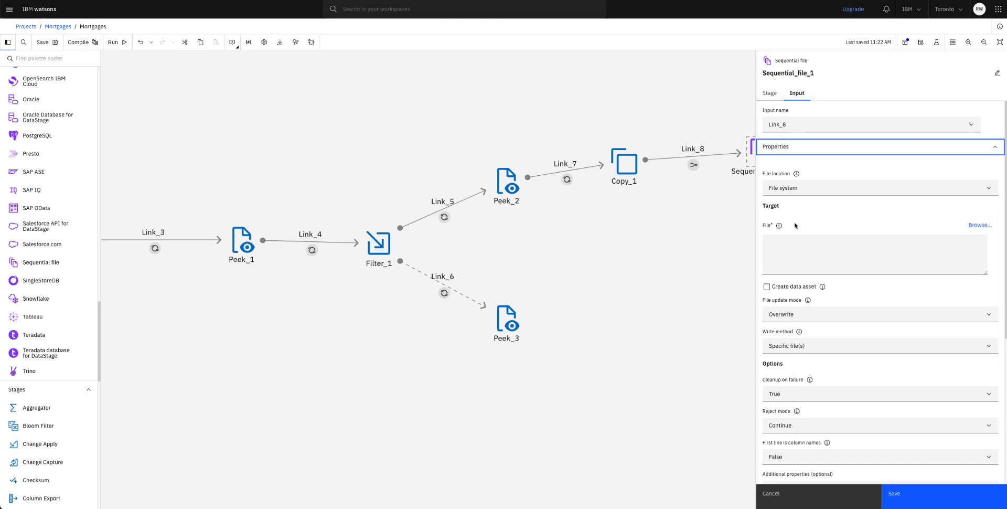
{"action": "left_click", "coordinate": [767, 286]}
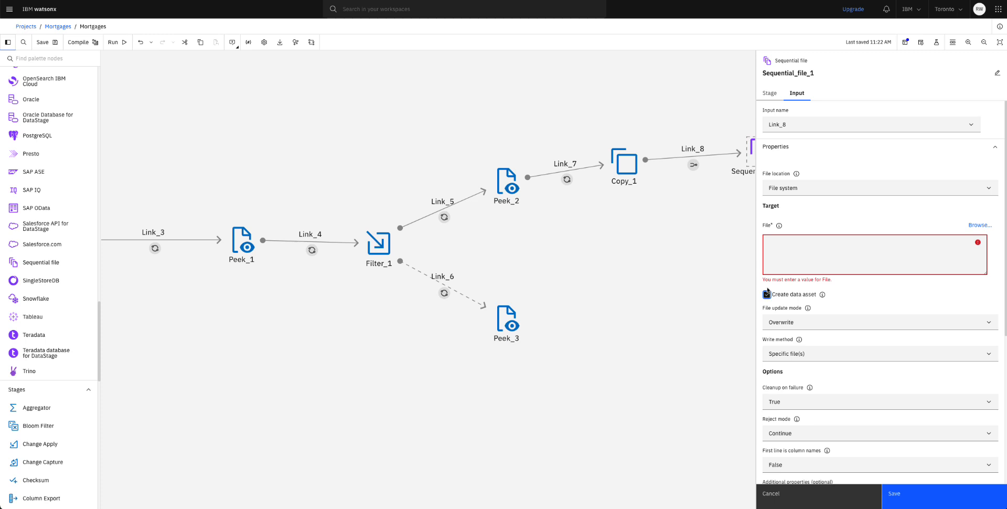
{"action": "left_click", "coordinate": [778, 249]}
{"action": "type", "text": "onl"}
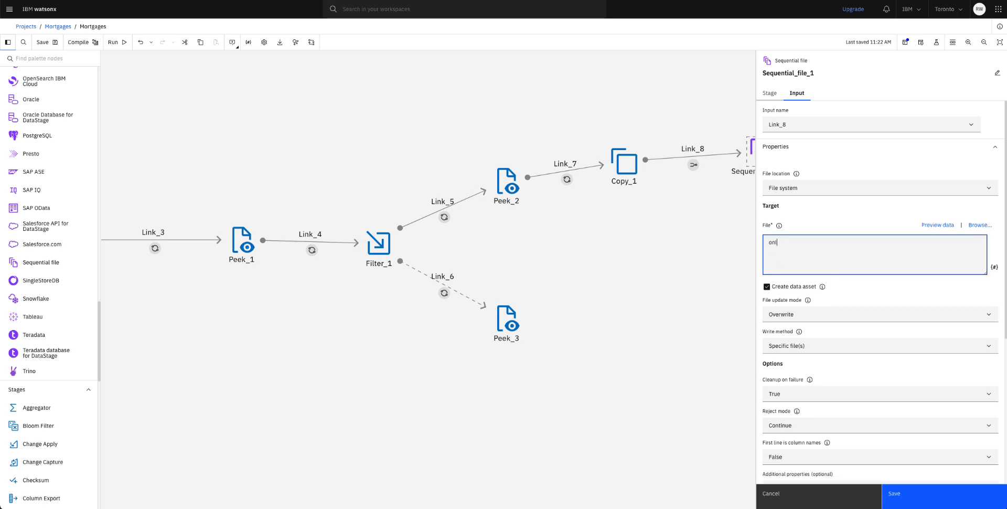
{"action": "type", "text": "ine.csv"}
{"action": "left_click", "coordinate": [869, 459]}
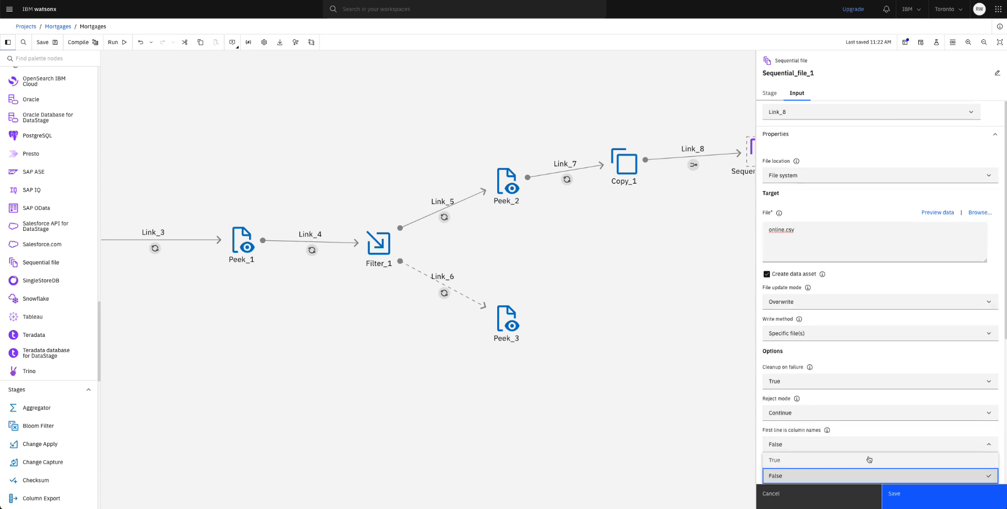
{"action": "left_click", "coordinate": [862, 460]}
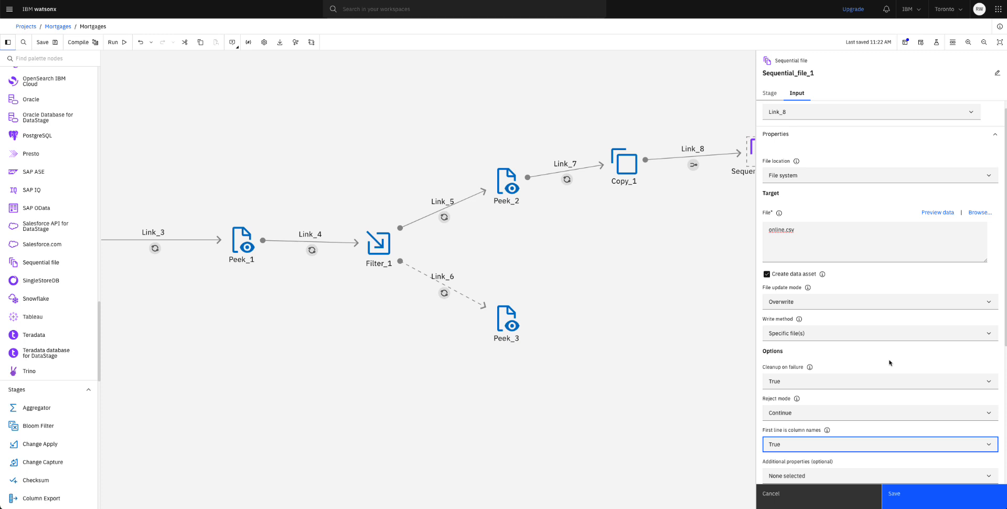
{"action": "left_click", "coordinate": [935, 494]}
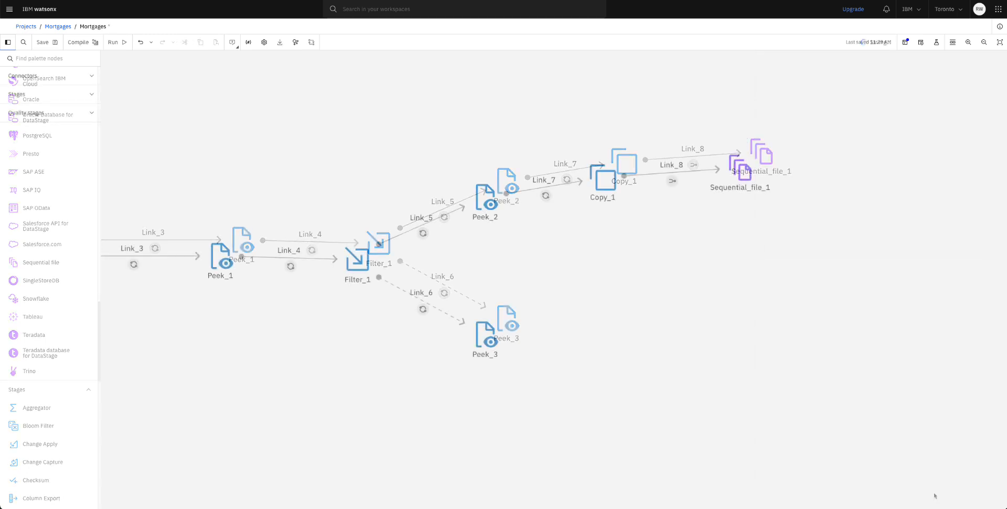
Compile the Mortgages flow and run it.
{"action": "left_click", "coordinate": [80, 44]}
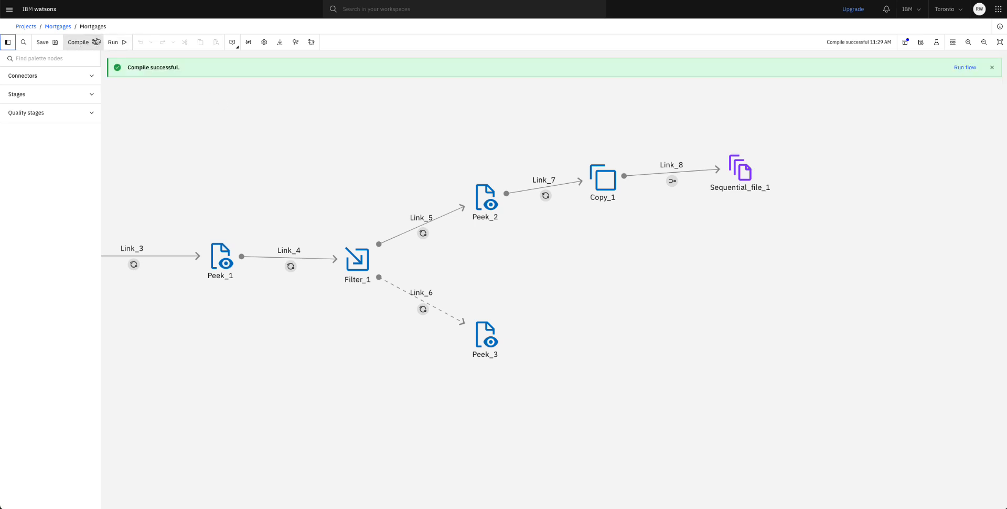
{"action": "left_click", "coordinate": [116, 42]}
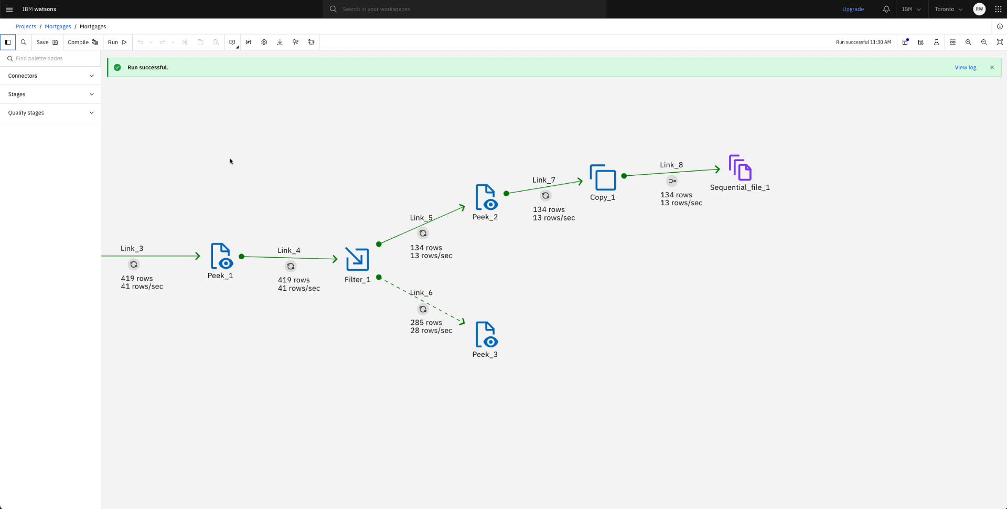
Open the online.csv data asset in the Mortgages project for preview.
{"action": "left_click", "coordinate": [58, 27]}
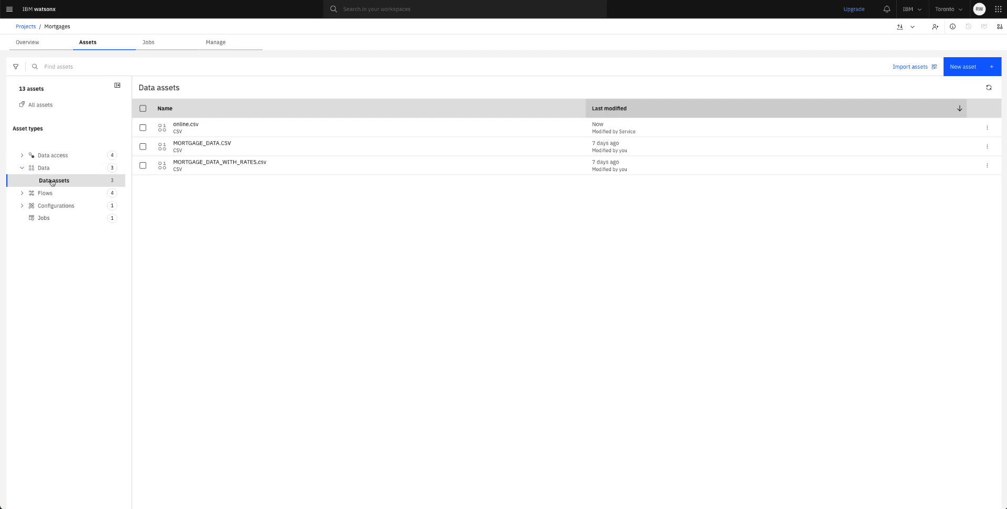
{"action": "left_click", "coordinate": [183, 128]}
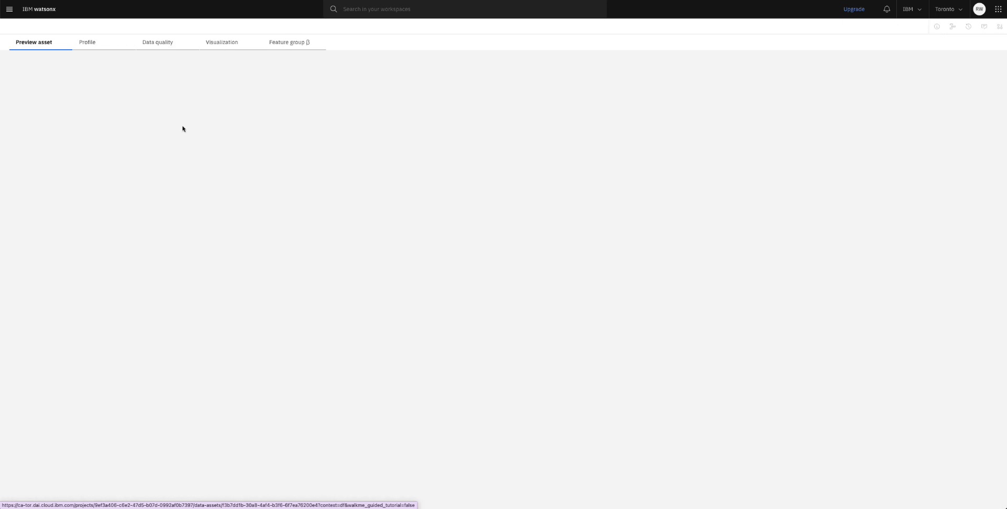